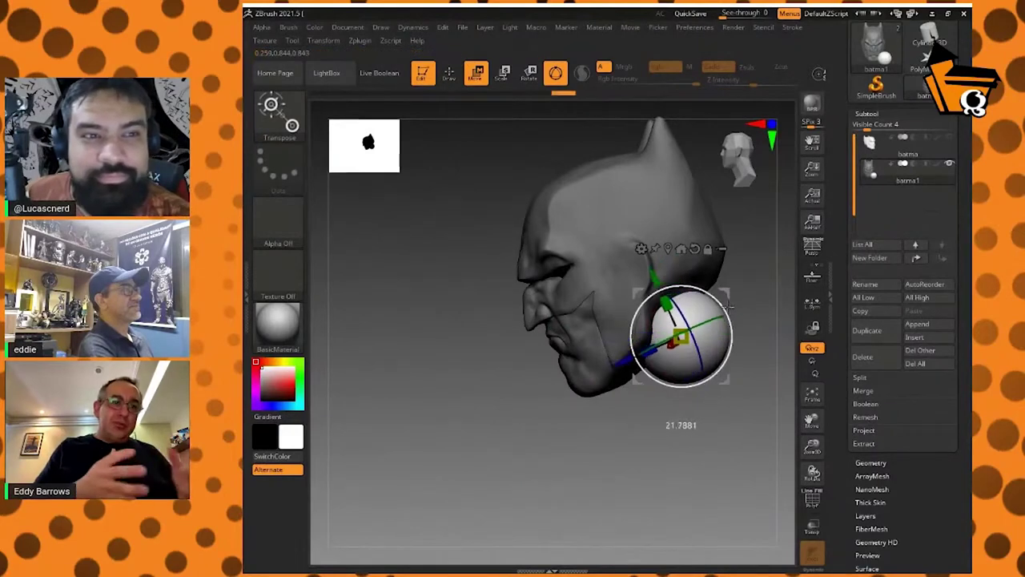
Step: Position the sphere behind the jaw at the base of the skull and centre it under the head
left_click_drag(677, 338, 679, 356)
left_click_drag(770, 471, 695, 471)
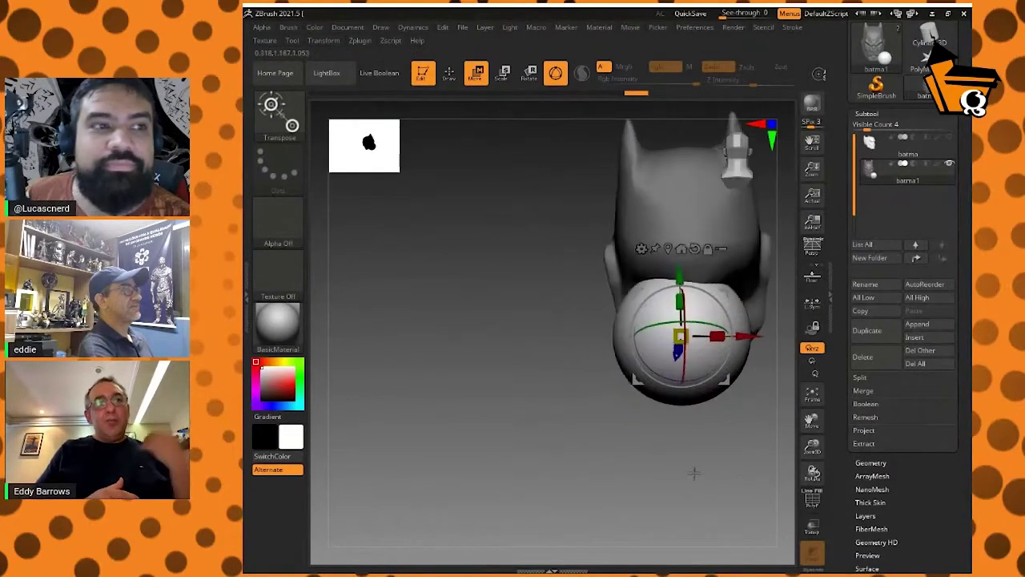
left_click_drag(750, 342, 766, 340)
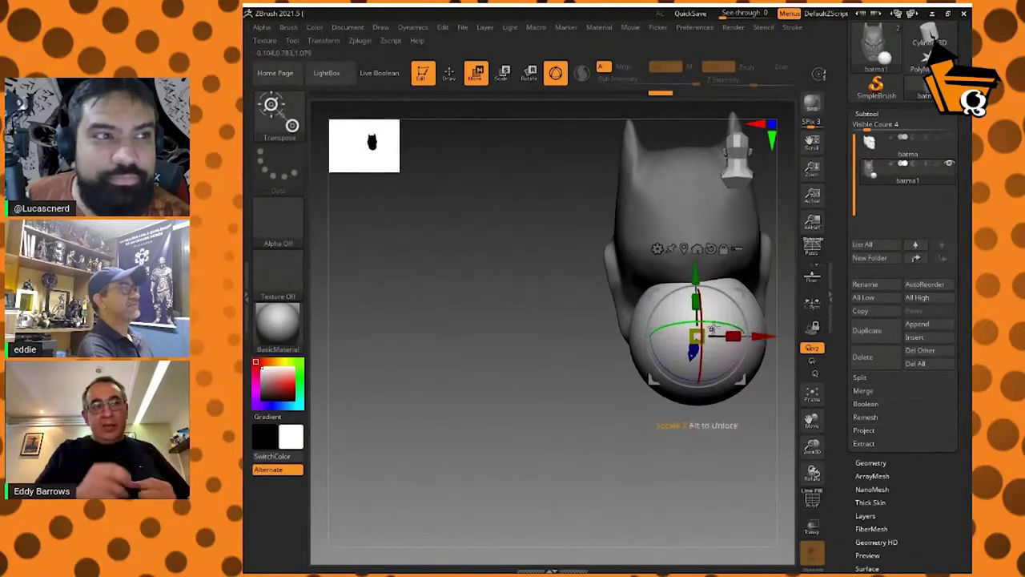
left_click_drag(698, 305, 698, 292)
Step: Stretch the sphere vertically into a long ellipsoid that extends below the chin as a neck
left_click_drag(630, 448, 689, 443)
key("space")
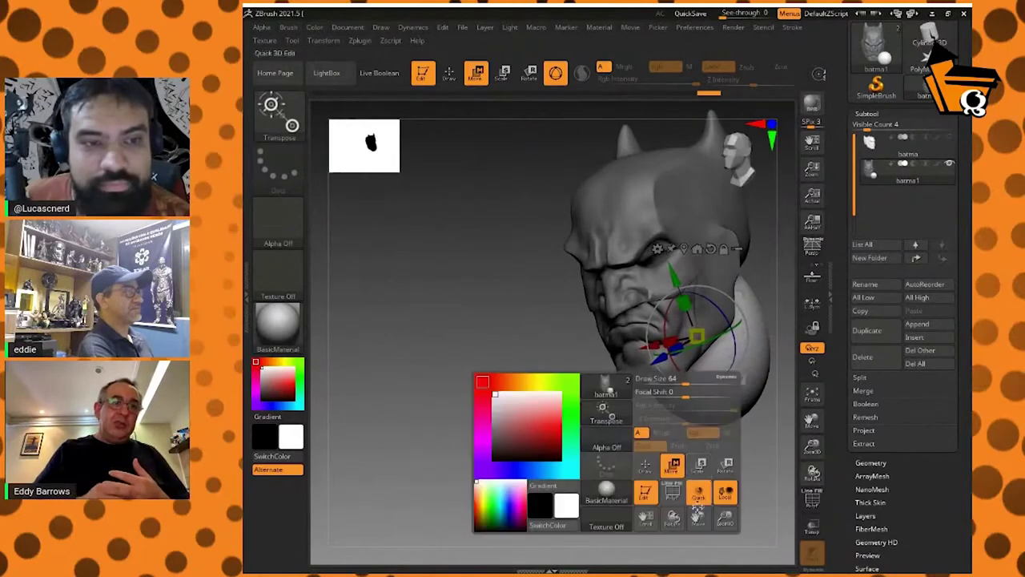
left_click_drag(726, 520, 657, 513)
left_click_drag(674, 450, 721, 422)
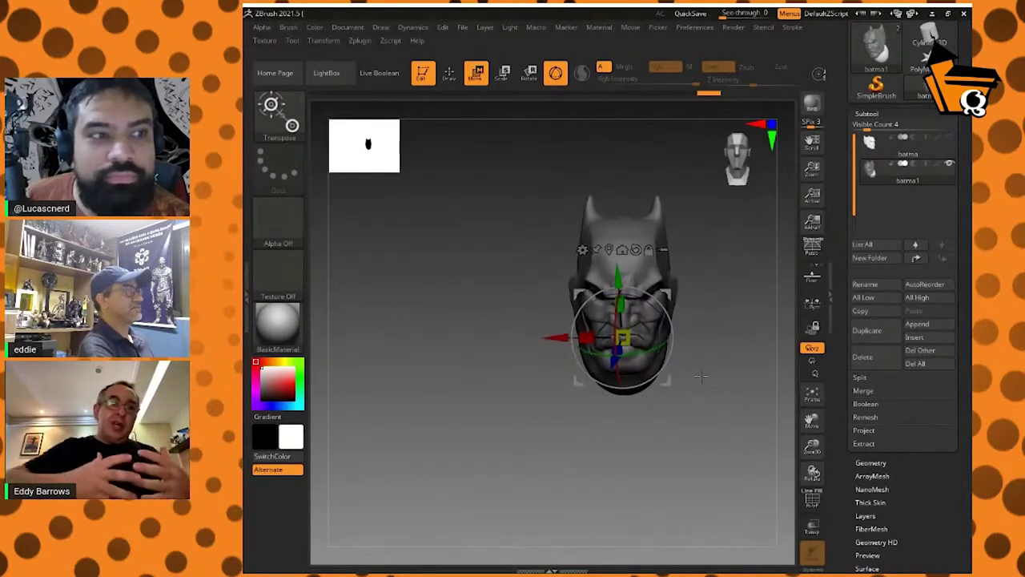
left_click_drag(631, 354, 638, 350)
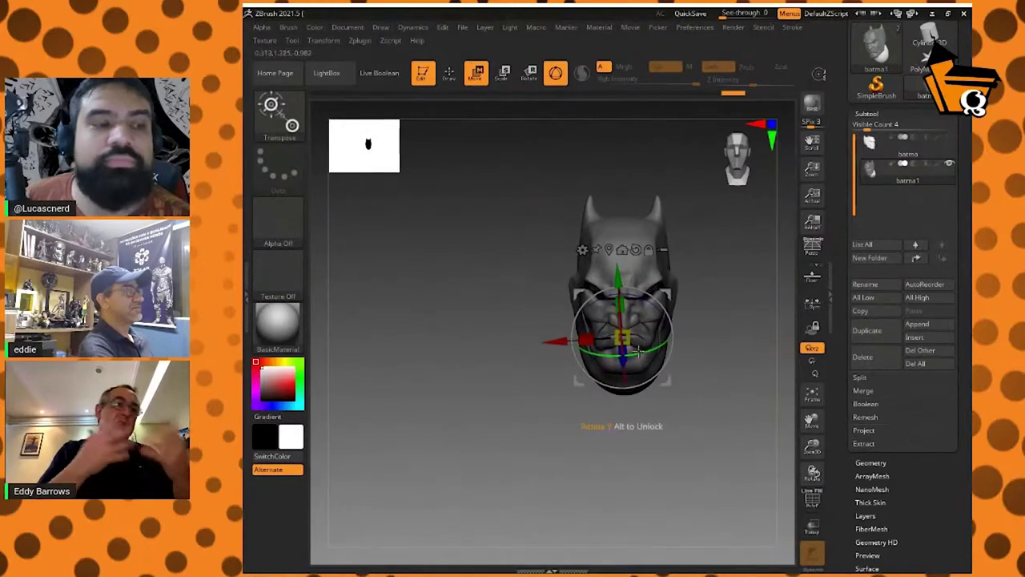
left_click_drag(660, 310, 659, 310)
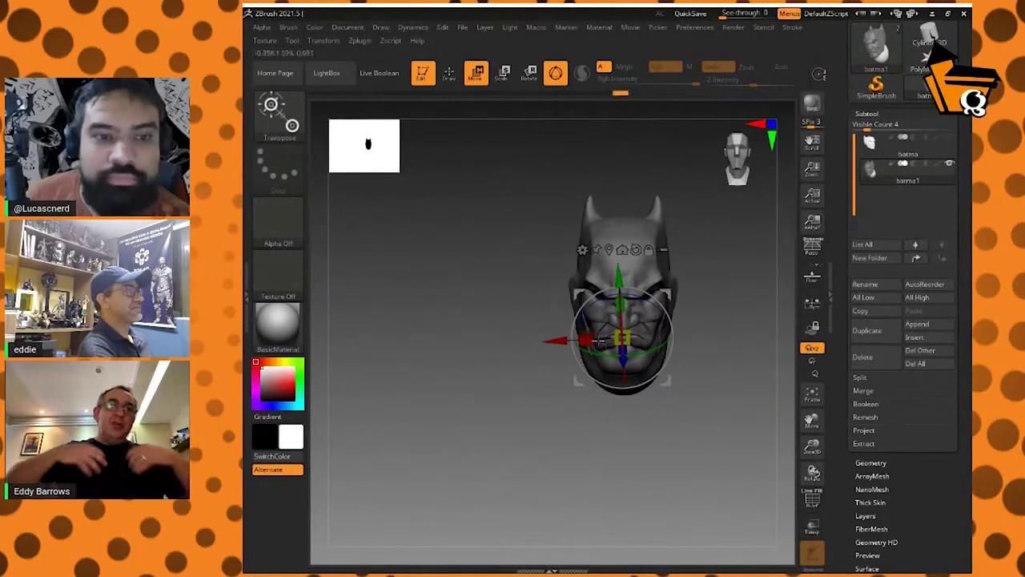
left_click_drag(620, 304, 605, 199)
Step: Split the unmasked ellipsoid into its own subtool and make batma2 the active subtool
key("q")
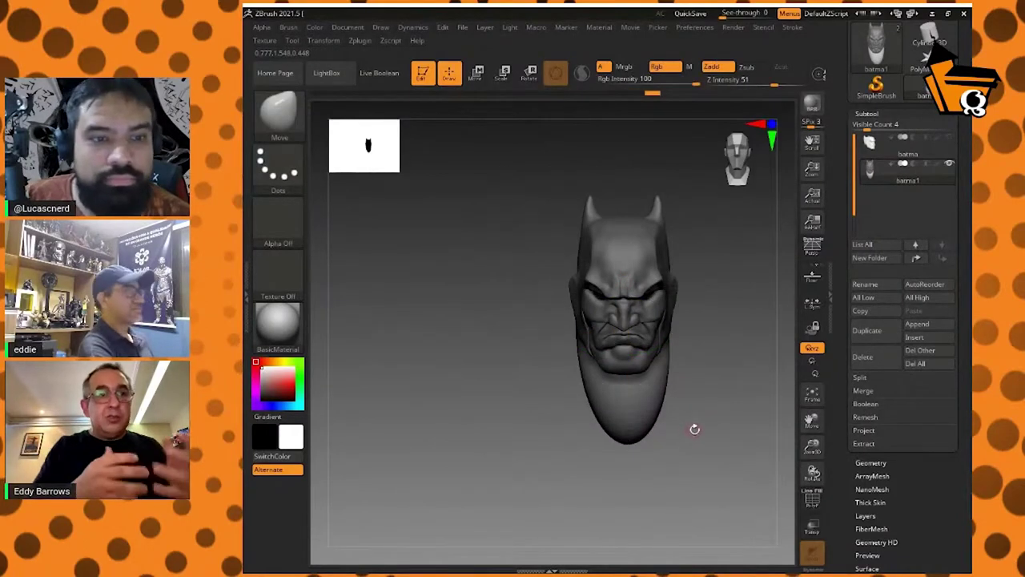
left_click(861, 378)
left_click(881, 430)
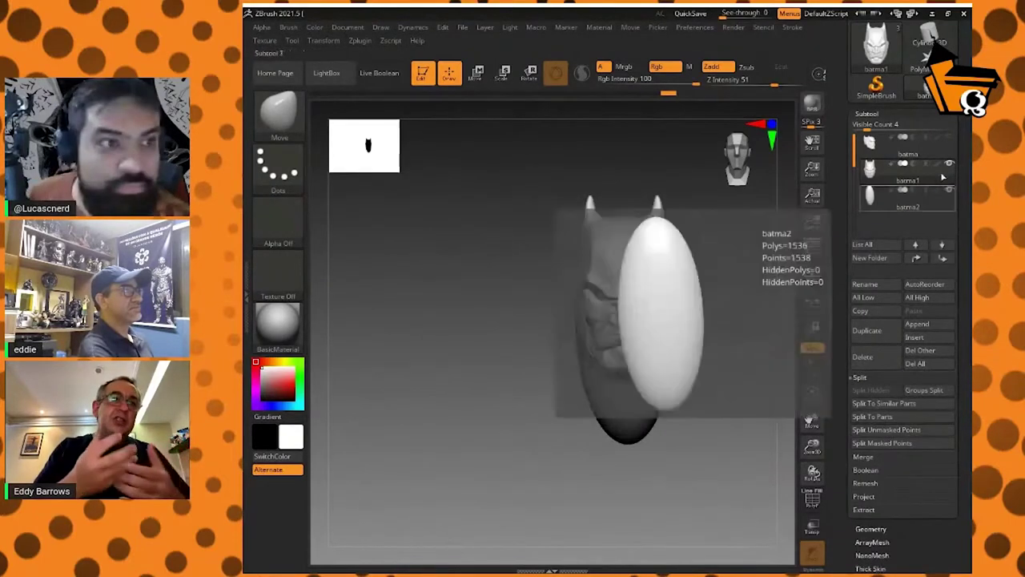
left_click(885, 197)
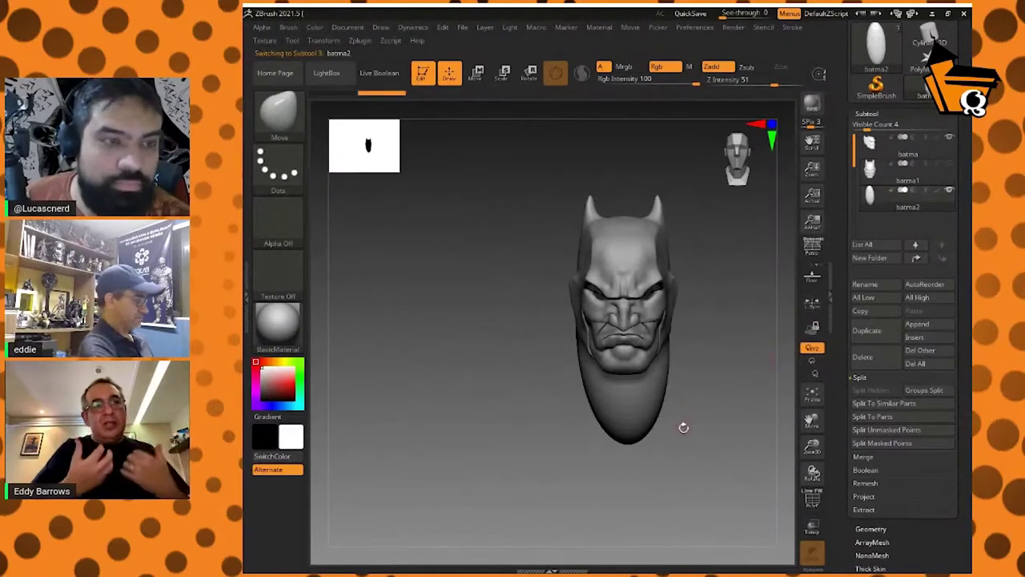
Step: Widen the lower sides of the neck with an enlarged Move brush
key("s")
left_click_drag(689, 429, 702, 431)
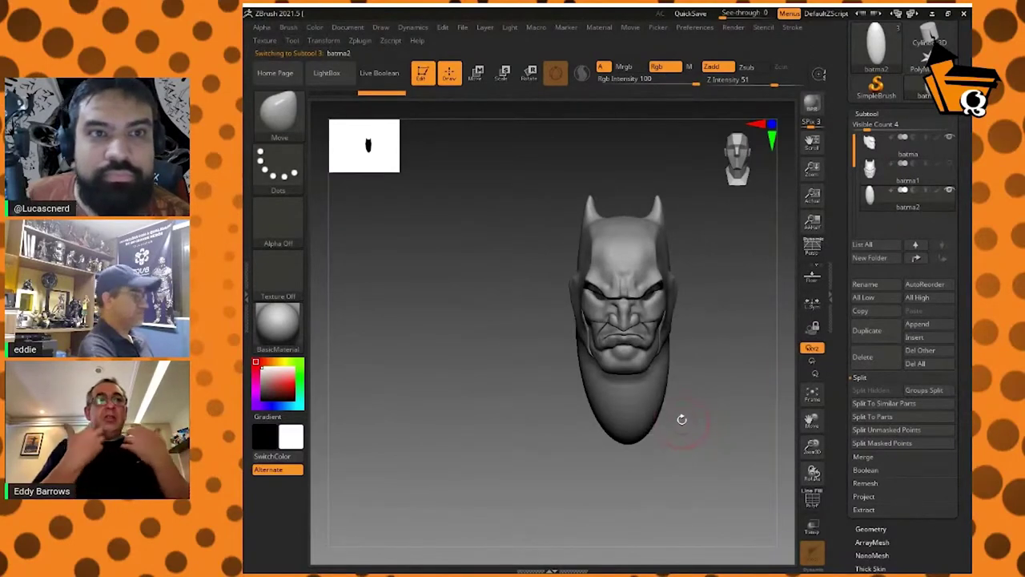
key("s")
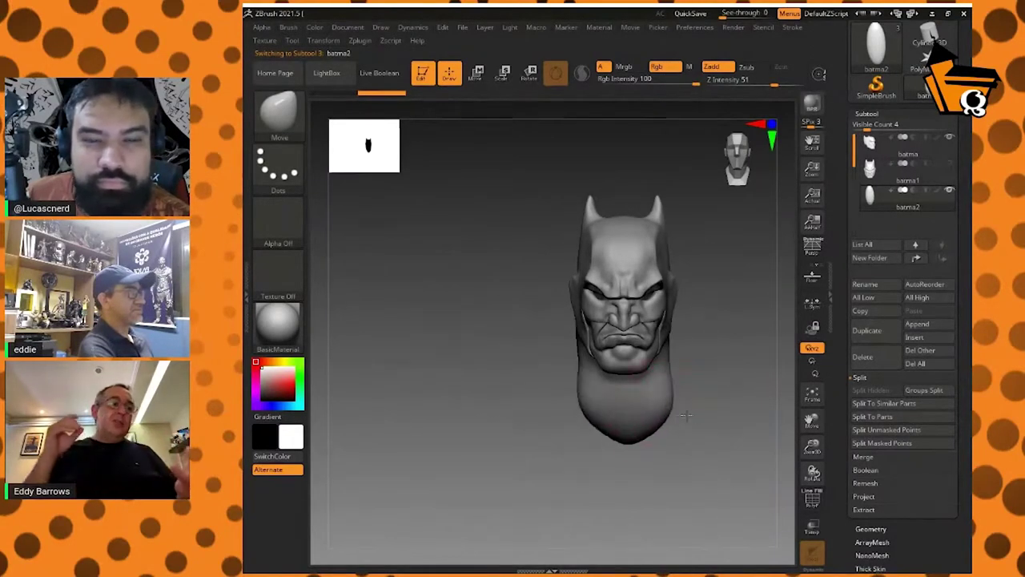
mouse_move(682, 394)
left_mouse_down()
mouse_move(669, 436)
mouse_move(628, 433)
left_mouse_up()
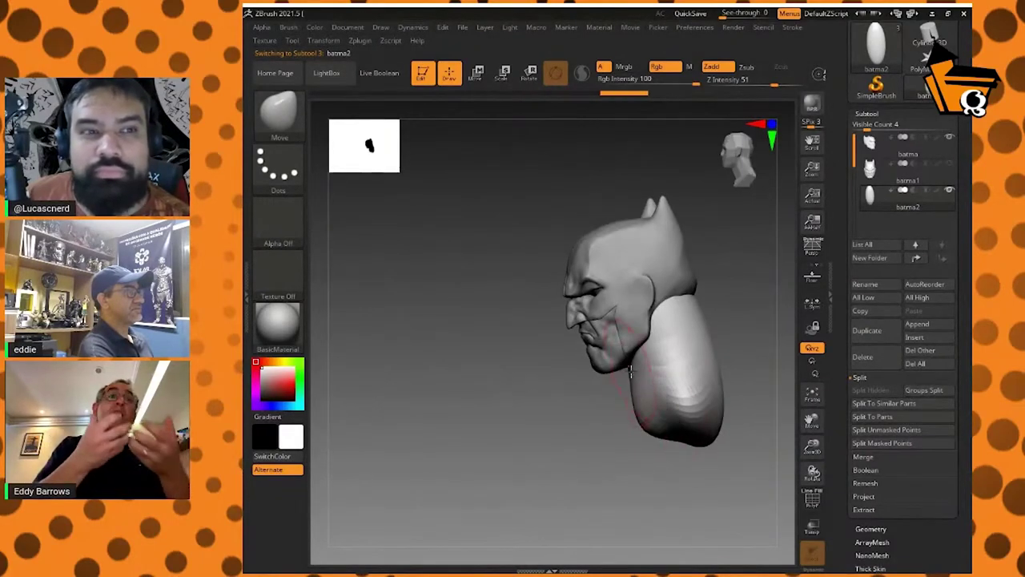
Step: Pull the front of the neck under the jaw and flare its base outward to start the shoulders
key("s")
left_click_drag(637, 357, 624, 365)
mouse_move(599, 413)
left_mouse_down()
mouse_move(689, 376)
mouse_move(641, 371)
mouse_move(692, 377)
mouse_move(639, 365)
left_mouse_up()
key("s")
mouse_move(685, 393)
left_mouse_down()
mouse_move(642, 369)
mouse_move(757, 374)
mouse_move(723, 407)
left_mouse_up()
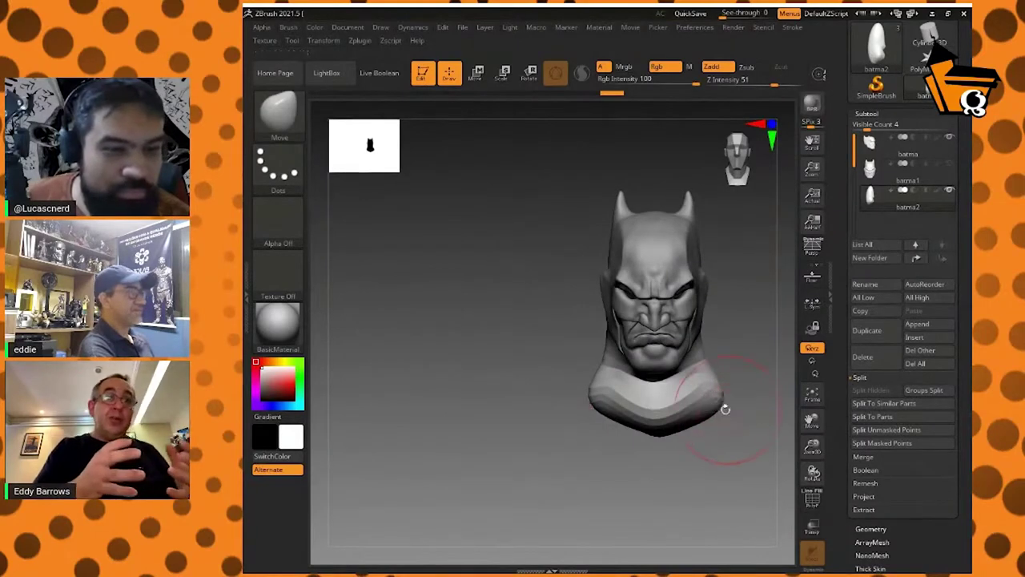
Step: Push the back of the neck base outward in side view to build up the upper back
left_click_drag(697, 440, 677, 458)
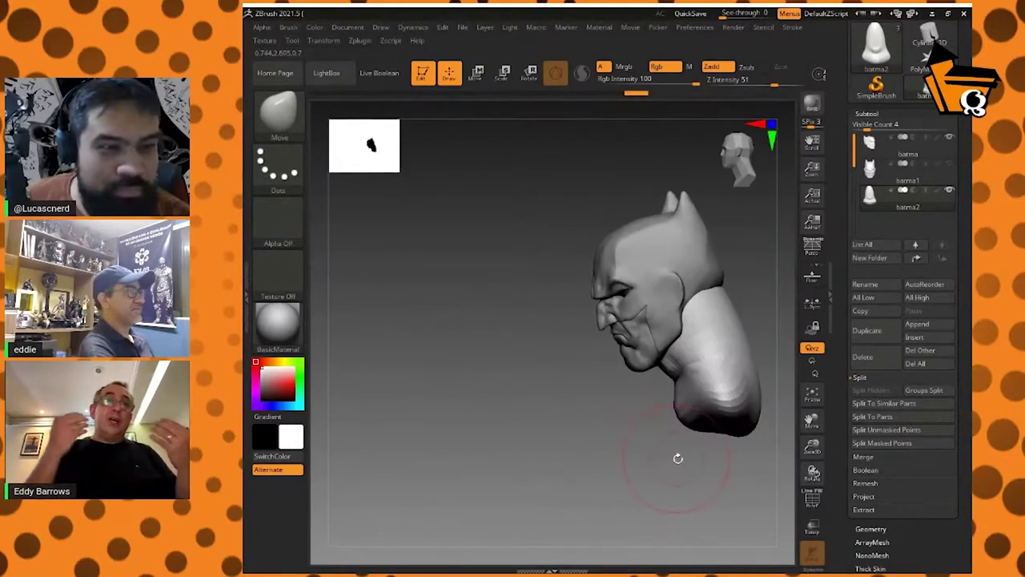
key("space")
left_click_drag(668, 517, 530, 508)
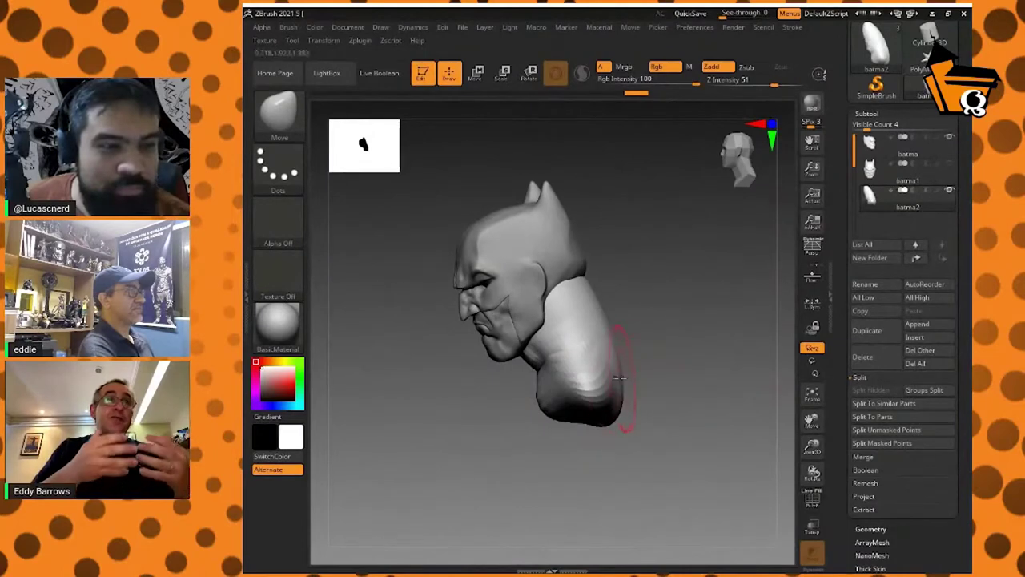
left_click_drag(619, 376, 638, 379)
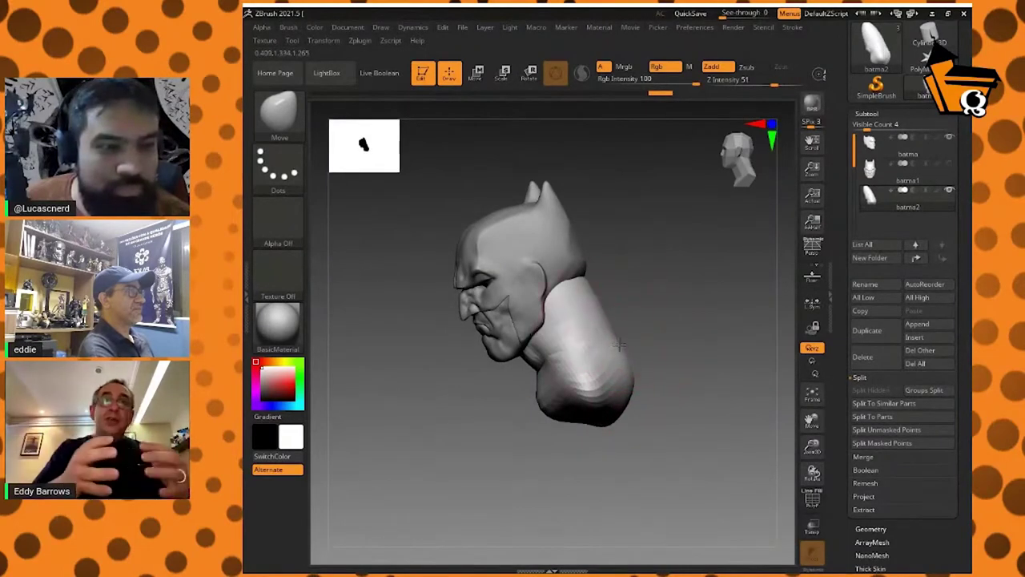
left_click_drag(619, 342, 626, 342)
key("s")
left_click(639, 385)
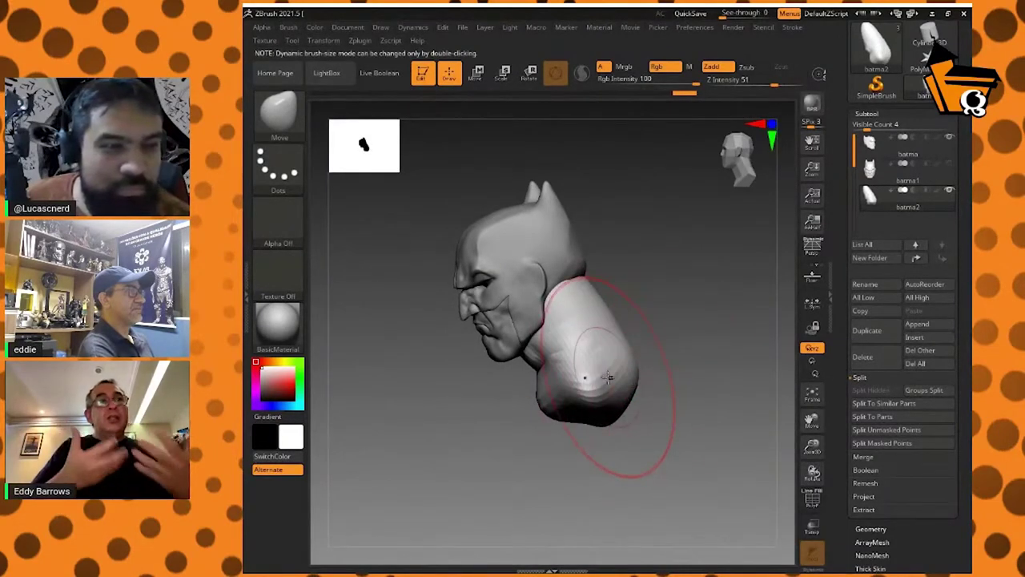
Step: Pull the upper back and shoulder further out with a larger Move brush and shape the front of the neck base
mouse_move(606, 372)
left_mouse_down()
mouse_move(653, 370)
mouse_move(637, 337)
left_mouse_up()
left_click_drag(669, 402, 709, 411)
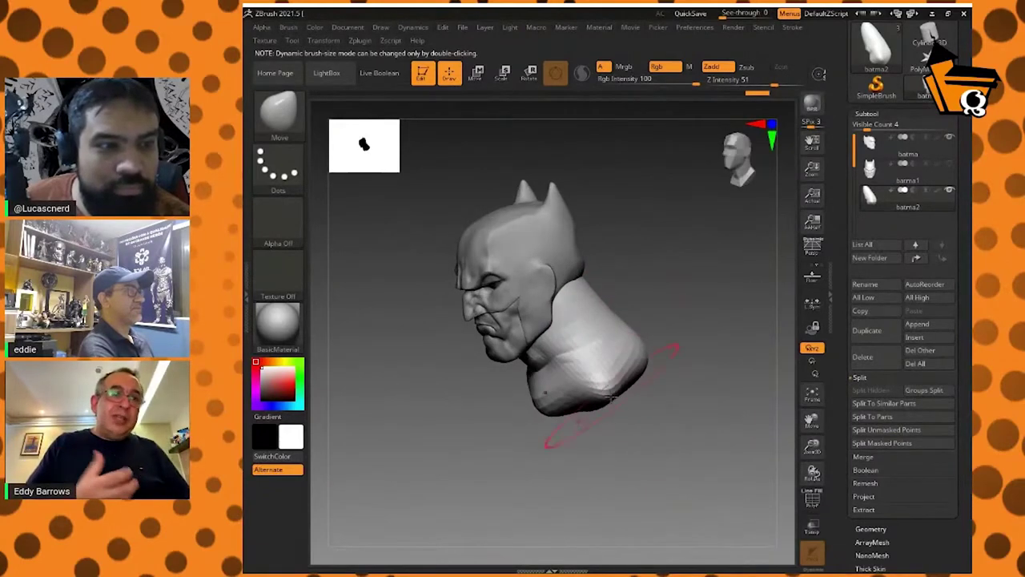
left_click_drag(609, 394, 706, 357)
mouse_move(625, 385)
left_mouse_down()
mouse_move(661, 421)
mouse_move(570, 412)
left_mouse_up()
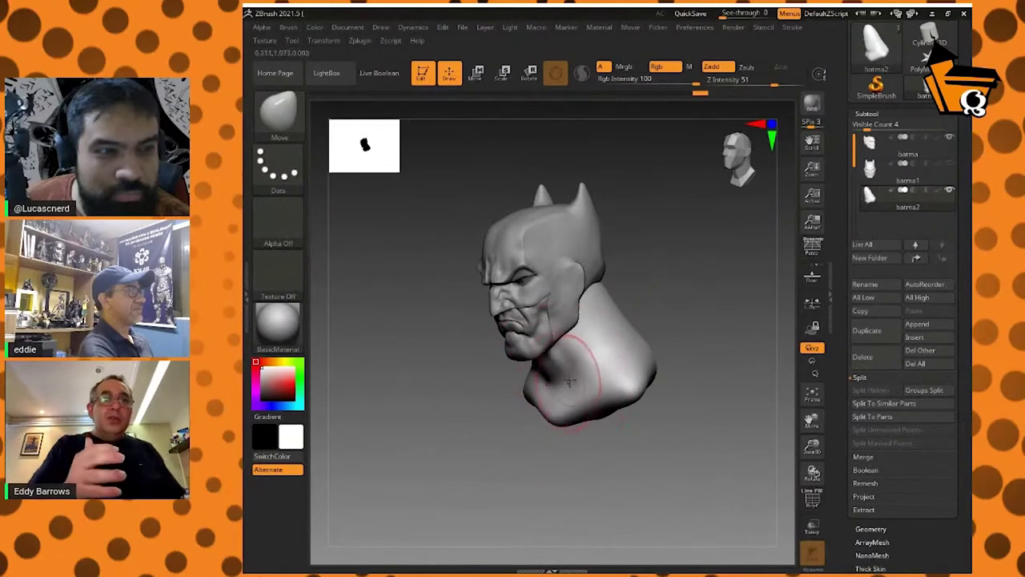
Step: Refine the throat, the sides of the neck and the shoulder slopes with the Move brush
left_click_drag(589, 356, 654, 342)
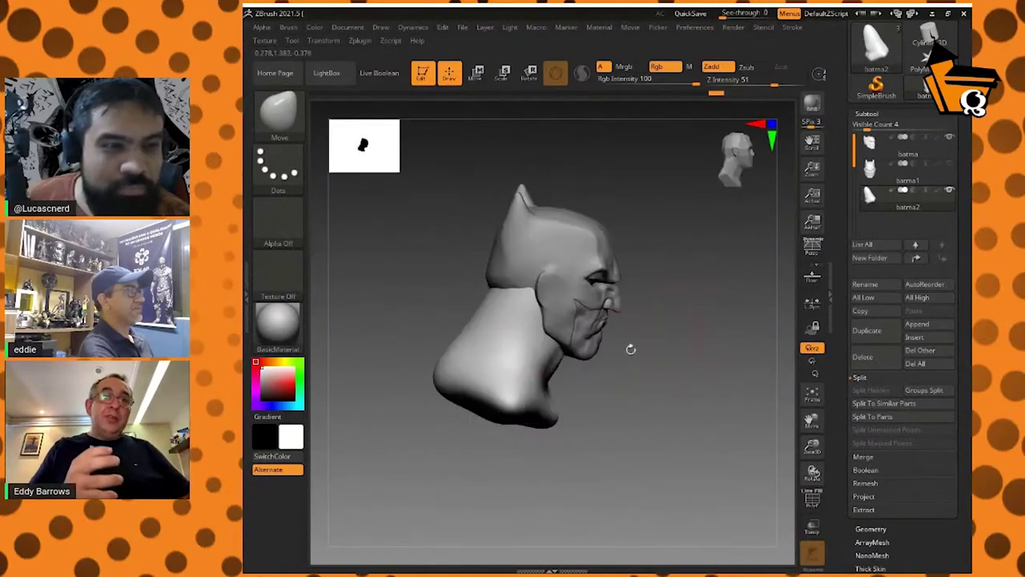
left_click_drag(645, 397, 553, 413)
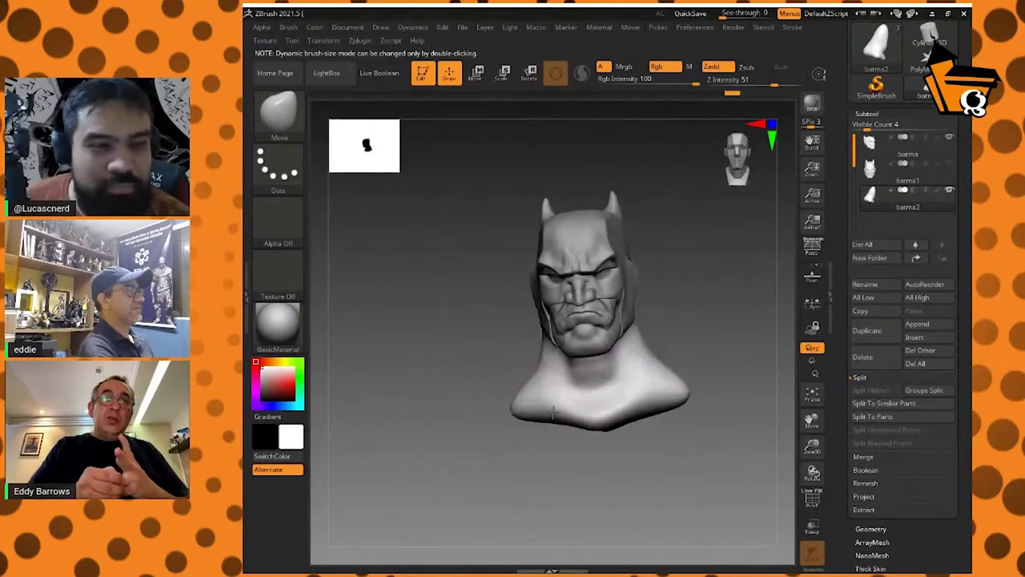
mouse_move(613, 374)
left_mouse_down()
mouse_move(637, 370)
mouse_move(641, 350)
mouse_move(608, 350)
left_mouse_up()
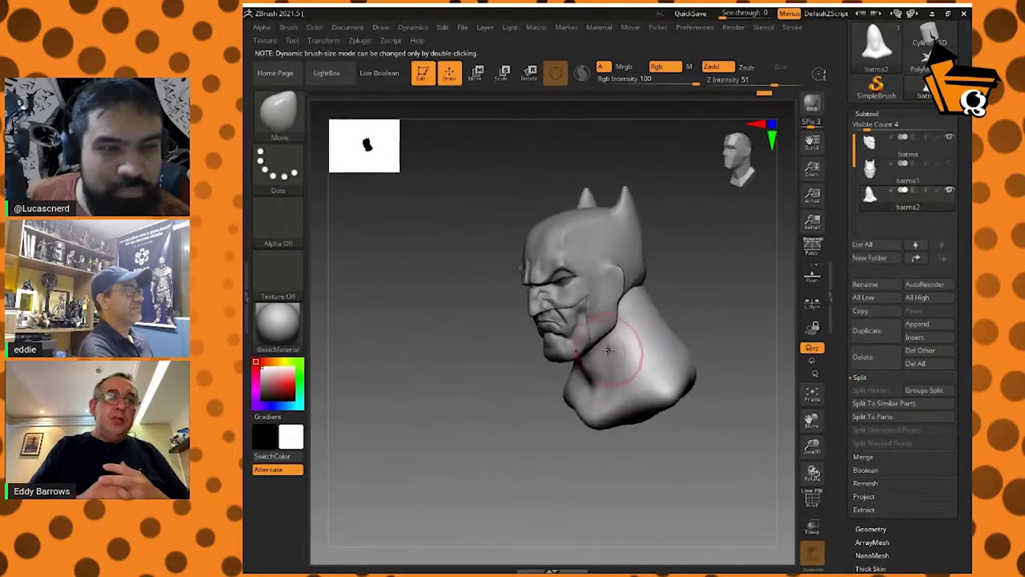
left_click_drag(700, 317, 647, 373)
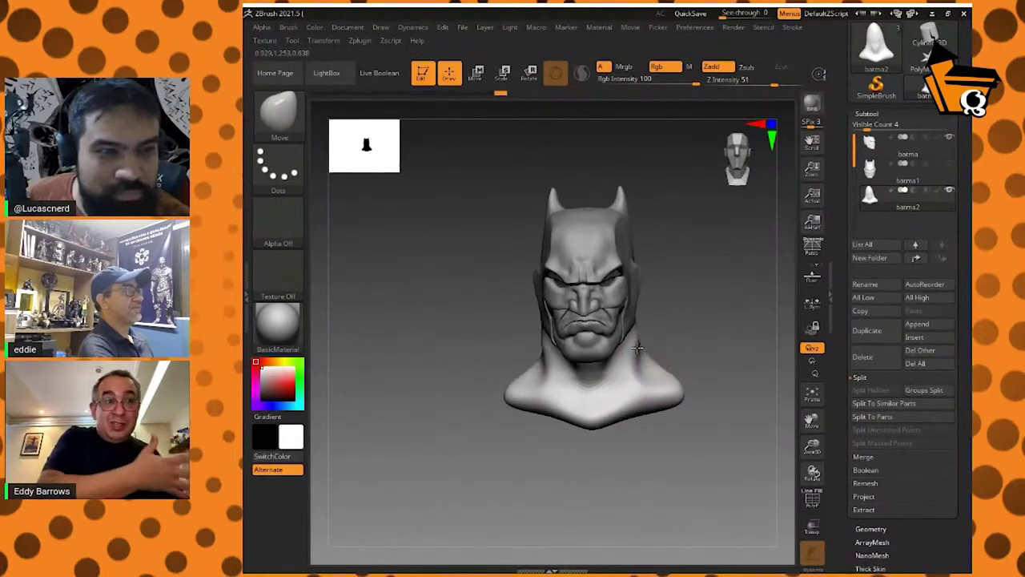
left_click_drag(643, 339, 634, 317)
right_click_drag(629, 306, 615, 301)
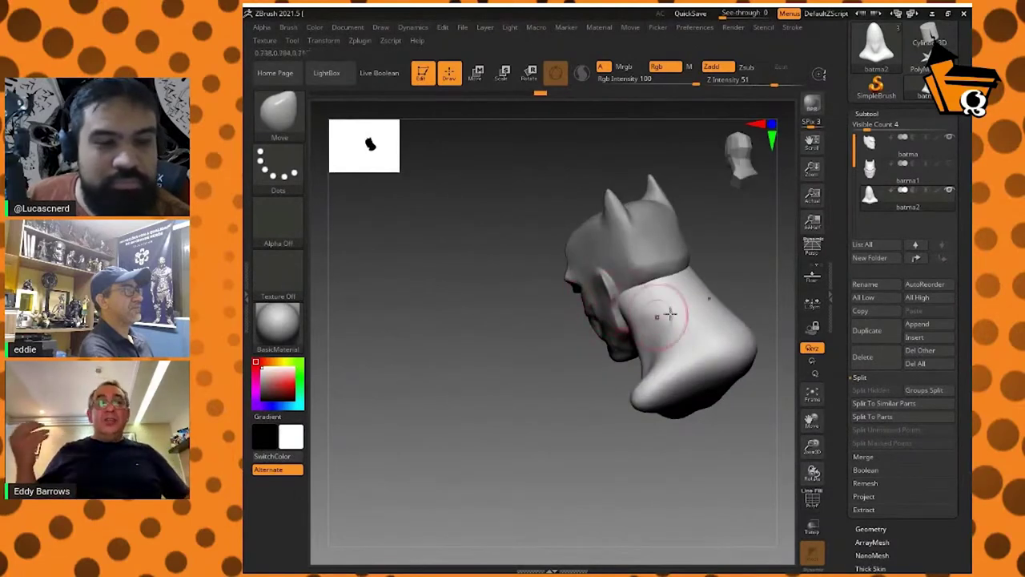
Step: Slim the sides of the neck and round the lower front edge of the bust
mouse_move(742, 298)
right_mouse_down()
mouse_move(720, 350)
mouse_move(697, 356)
mouse_move(689, 345)
right_mouse_up()
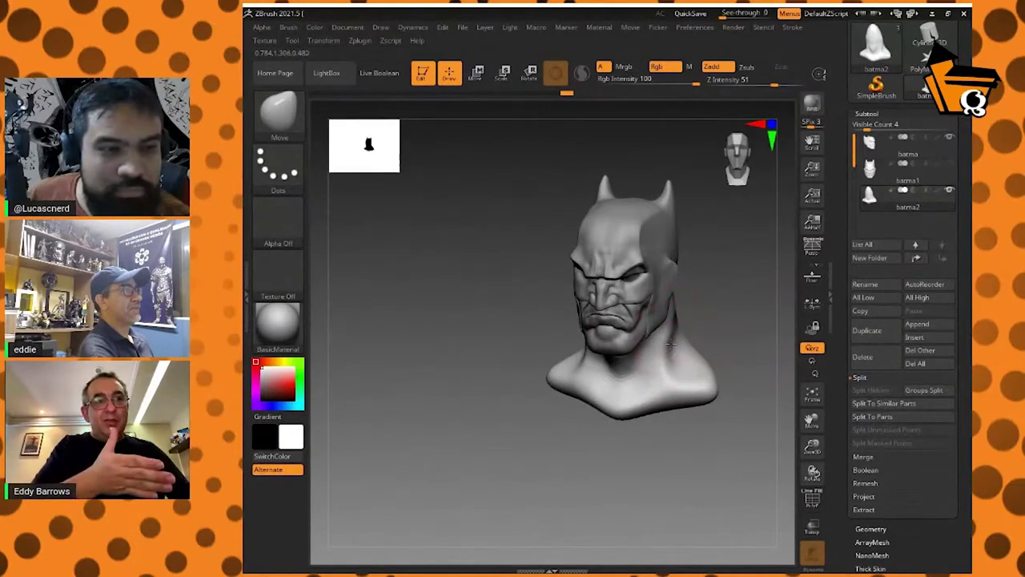
right_click_drag(658, 366, 731, 332)
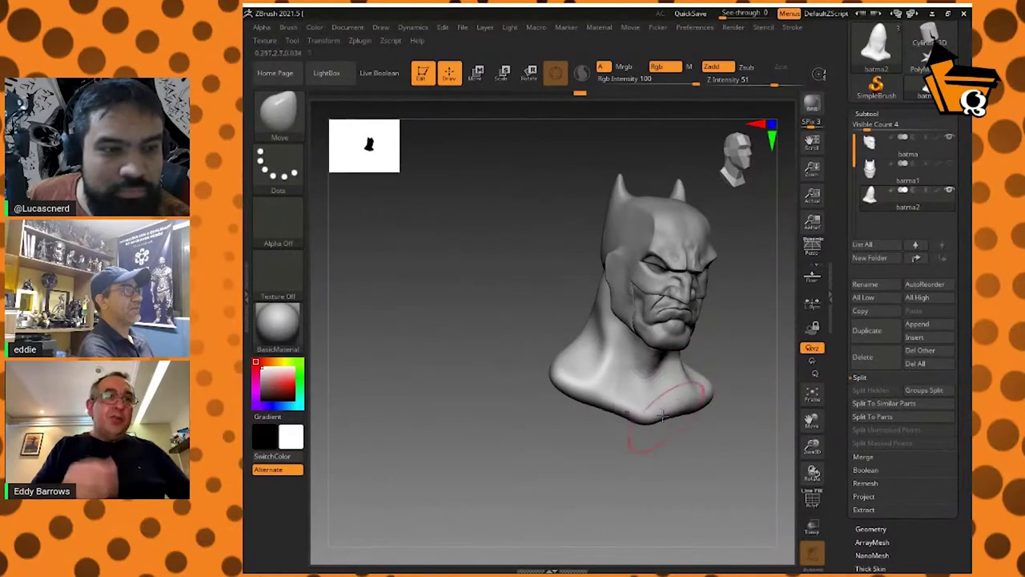
right_click_drag(708, 397, 714, 412)
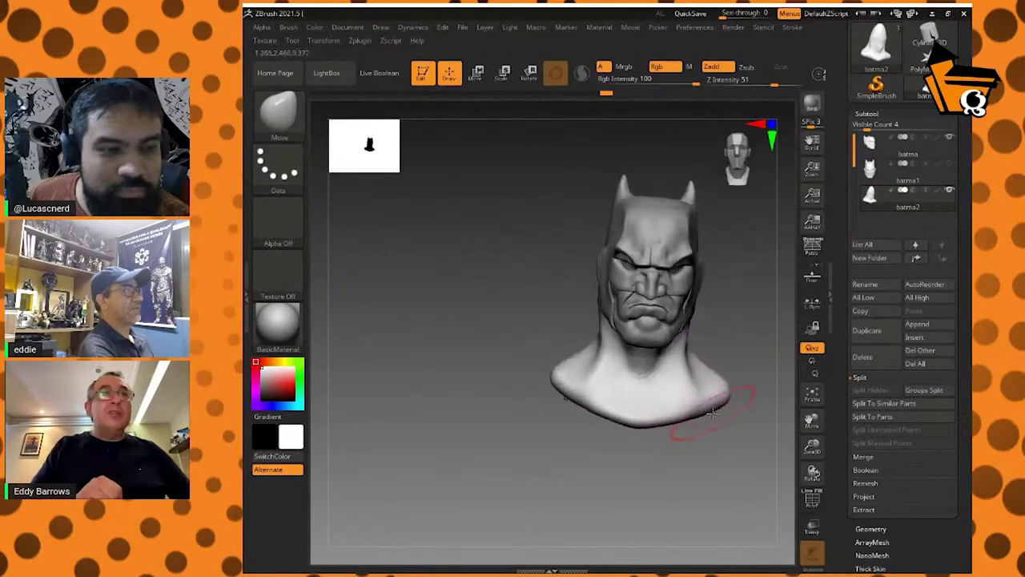
right_click(717, 482)
Step: Pull the shoulder ends outward and down to widen the bust's base
right_click_drag(730, 517, 640, 522, "alt")
right_click_drag(681, 471, 685, 422)
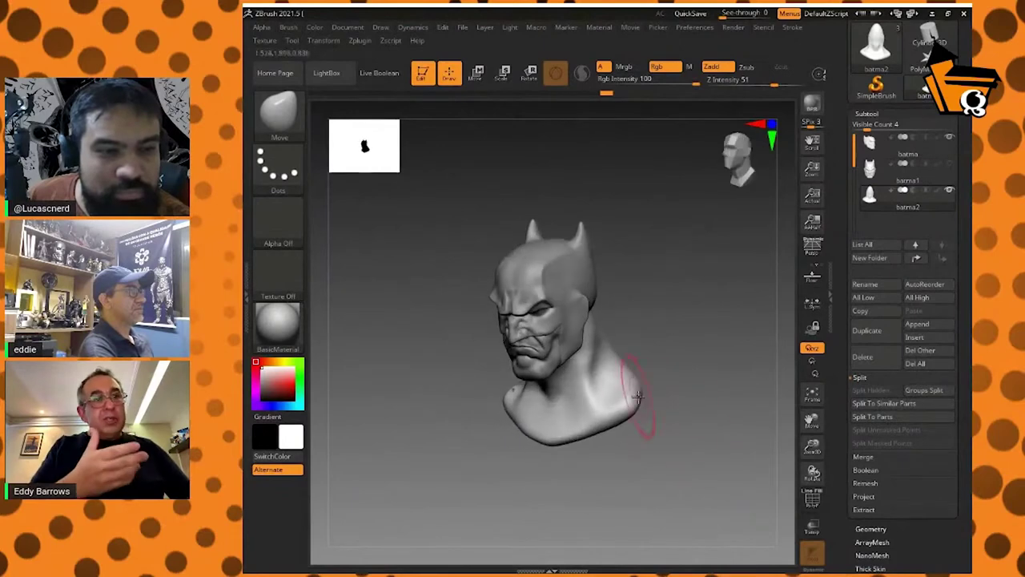
left_click_drag(646, 407, 649, 418)
right_click_drag(610, 373, 621, 369)
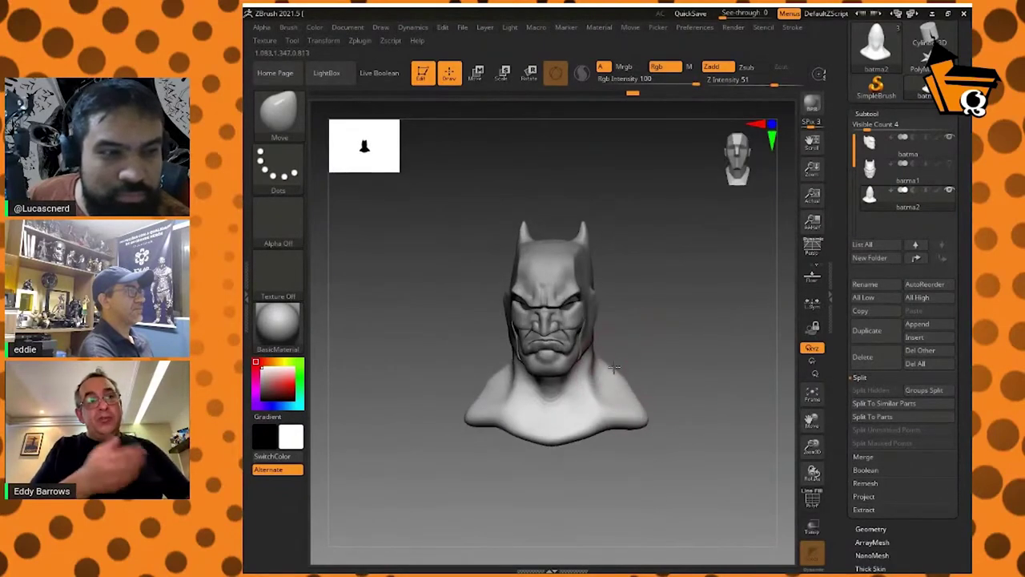
Step: Tuck the sides of the neck in beneath the cowl, working from the back view
right_click_drag(641, 388, 606, 287)
key("f")
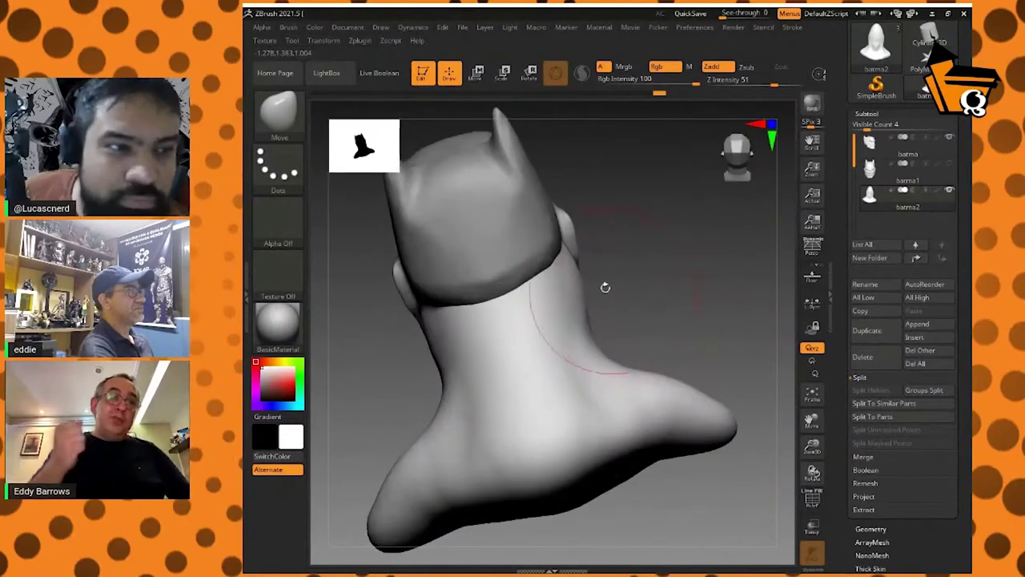
left_click_drag(576, 270, 567, 273)
key("s")
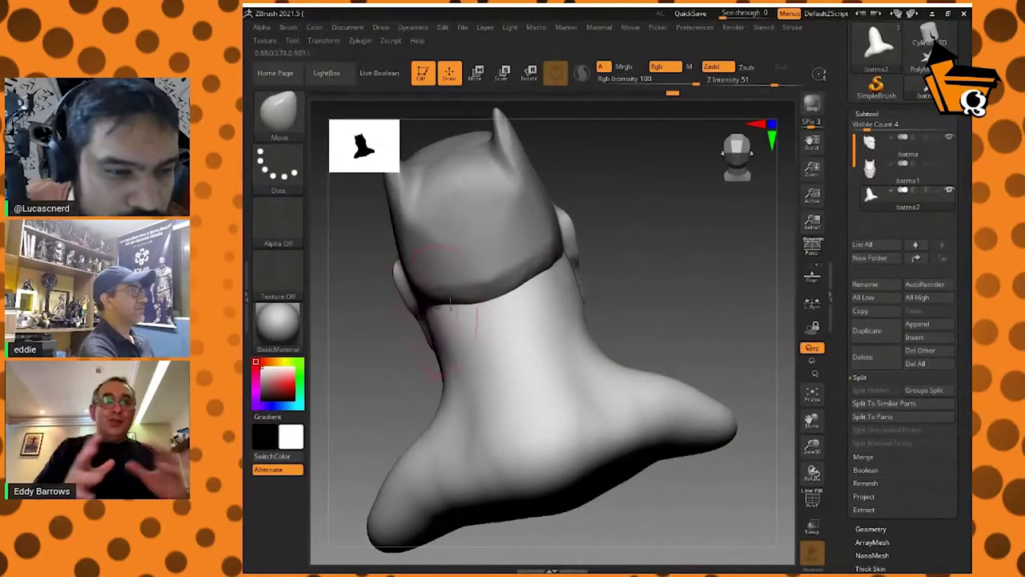
Step: Reshape the upper back, shoulder and chest profile in side view, adjusting the Move brush size as needed
right_click_drag(641, 365, 691, 380)
right_click_drag(608, 443, 718, 421)
left_click_drag(704, 434, 712, 433)
key("s")
key("s")
key("s")
key("s")
mouse_move(616, 455)
left_mouse_down()
mouse_move(578, 469)
mouse_move(594, 492)
left_mouse_up()
key("s")
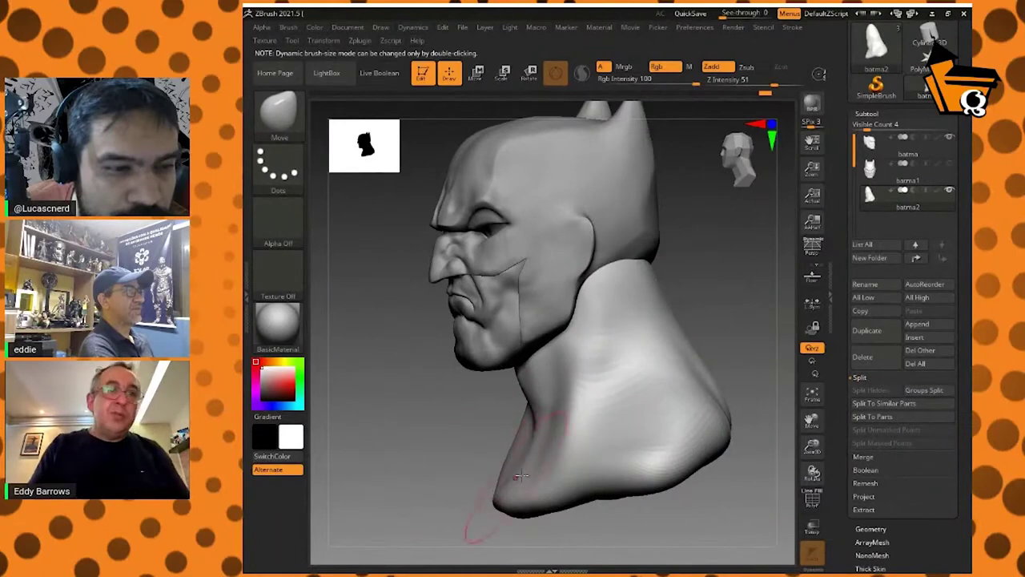
Step: Adjust the lower edge of the bust, broadening the shoulders and drawing the chest centre down to a point
left_click_drag(567, 479, 570, 487)
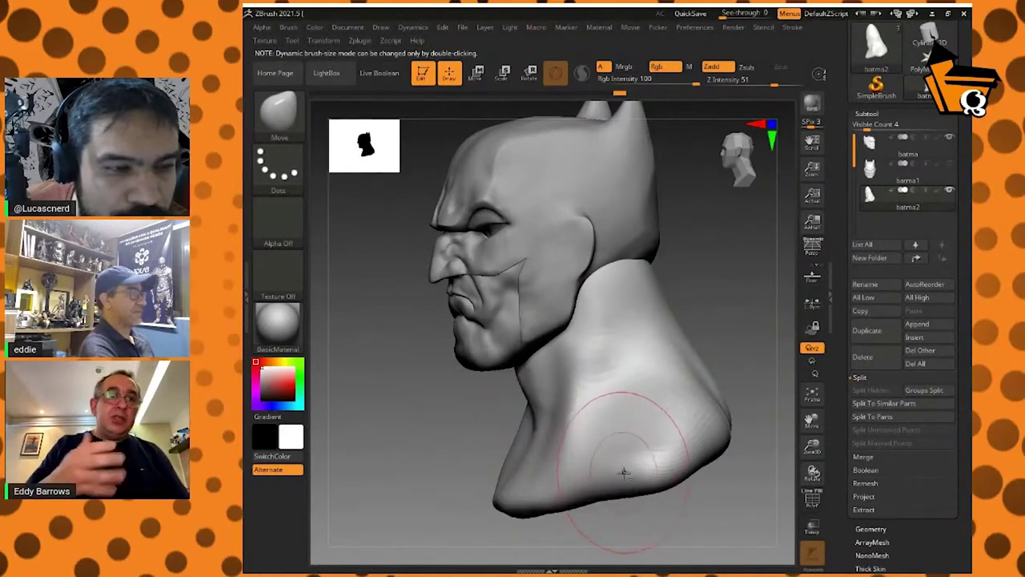
left_click_drag(667, 530, 600, 444, "alt")
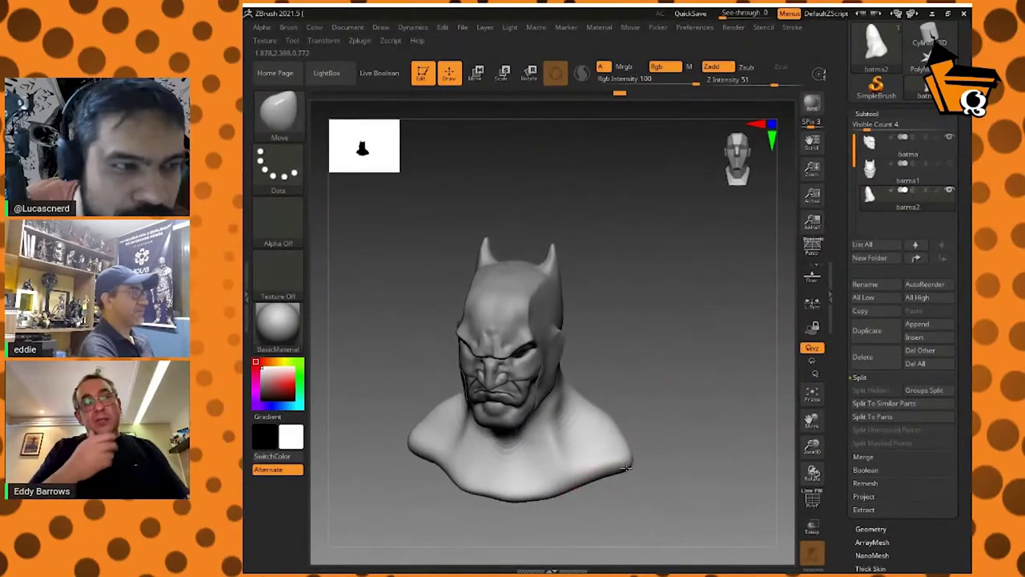
left_click_drag(635, 461, 652, 406)
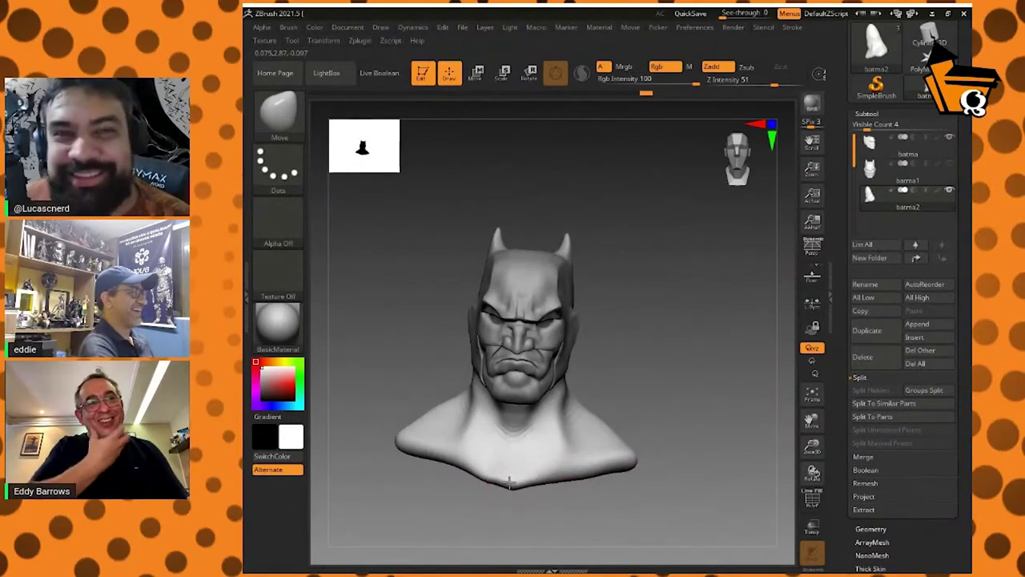
Step: Resize the Move brush and refine the slope from the sides of the neck down to the shoulders
left_click_drag(615, 401, 579, 429)
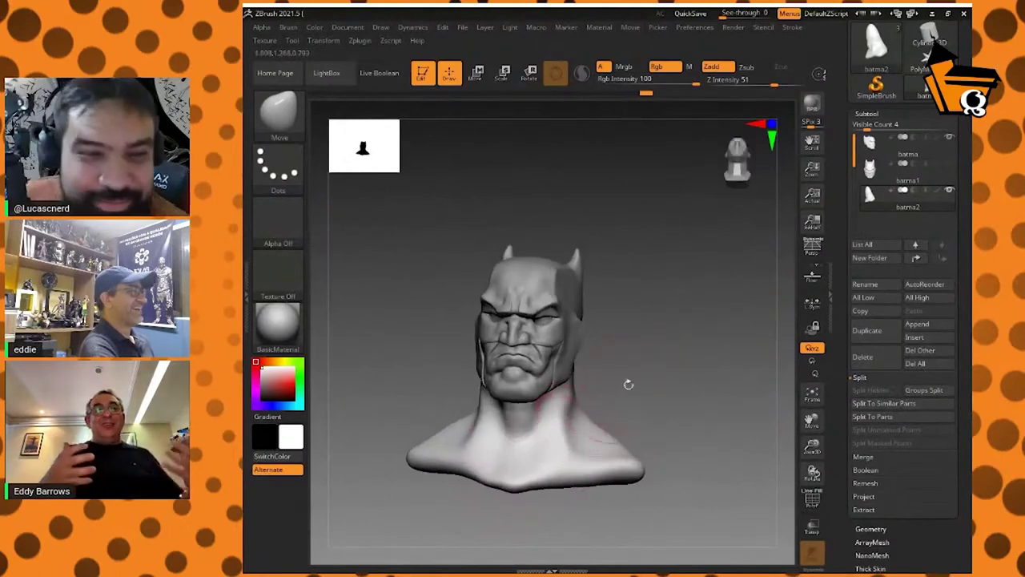
left_click_drag(627, 385, 584, 445)
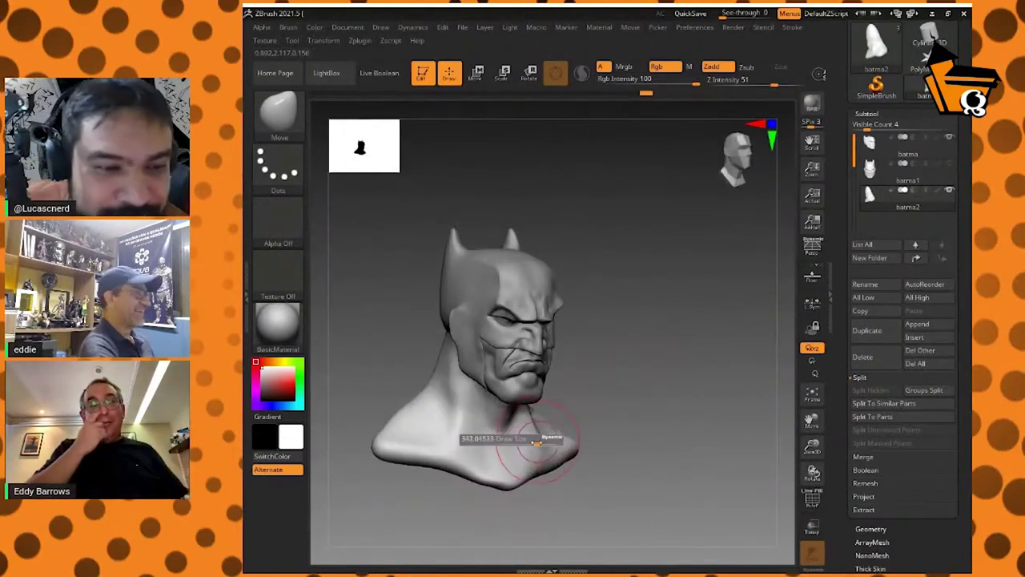
right_click_drag(573, 404, 526, 435)
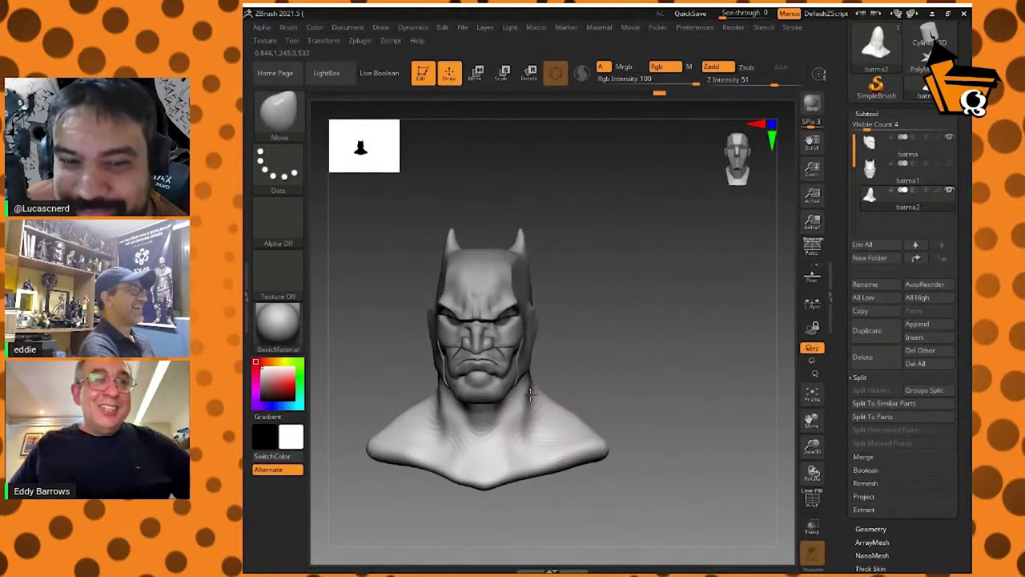
Step: Shape the front of the neck, defining the side neck muscles and the hollow at the throat beneath the chin
right_click_drag(532, 395, 515, 366)
right_click_drag(588, 335, 492, 425)
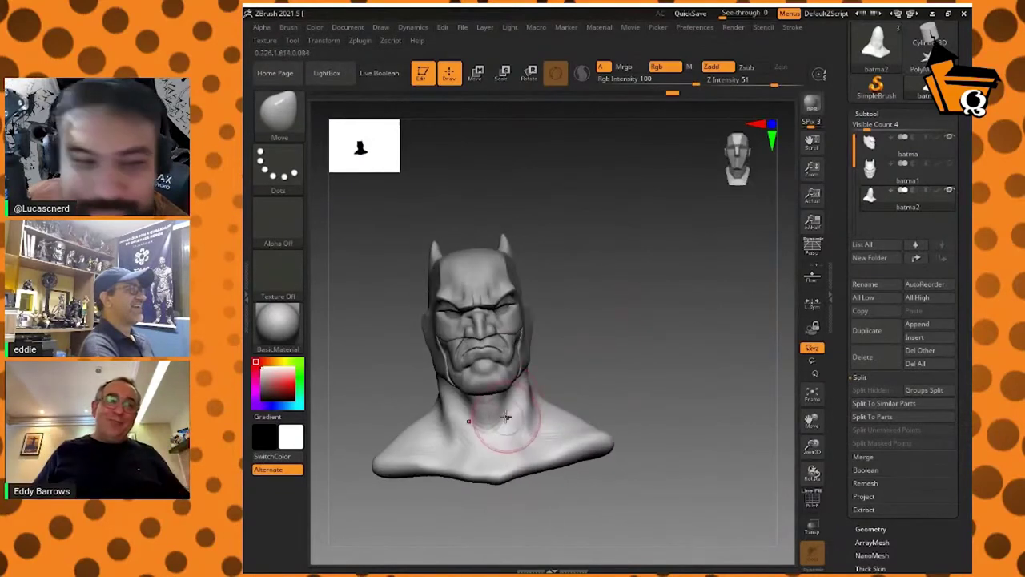
mouse_move(492, 424)
right_mouse_down()
mouse_move(597, 362)
mouse_move(486, 428)
right_mouse_up()
right_click_drag(583, 380, 563, 390)
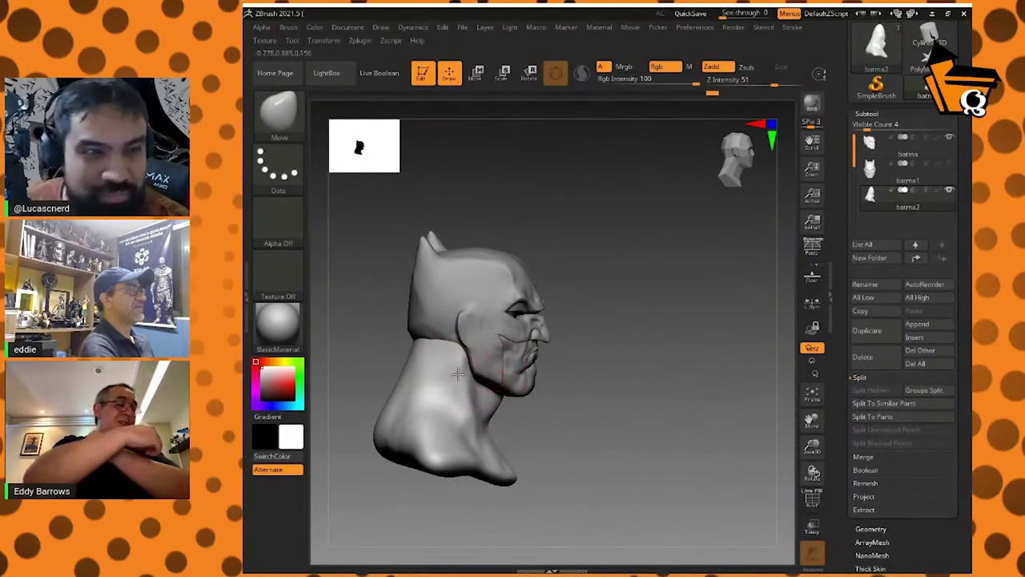
Step: Refine the base of the neck where it meets the collar area and the upper shoulders
left_click_drag(576, 377, 482, 390)
left_click_drag(590, 410, 620, 414)
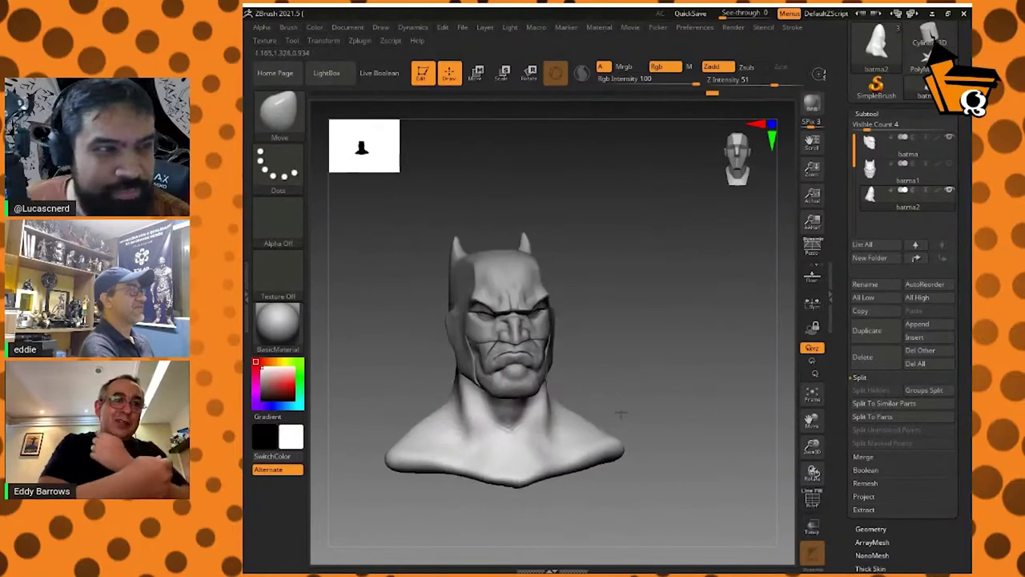
left_click_drag(552, 441, 551, 422)
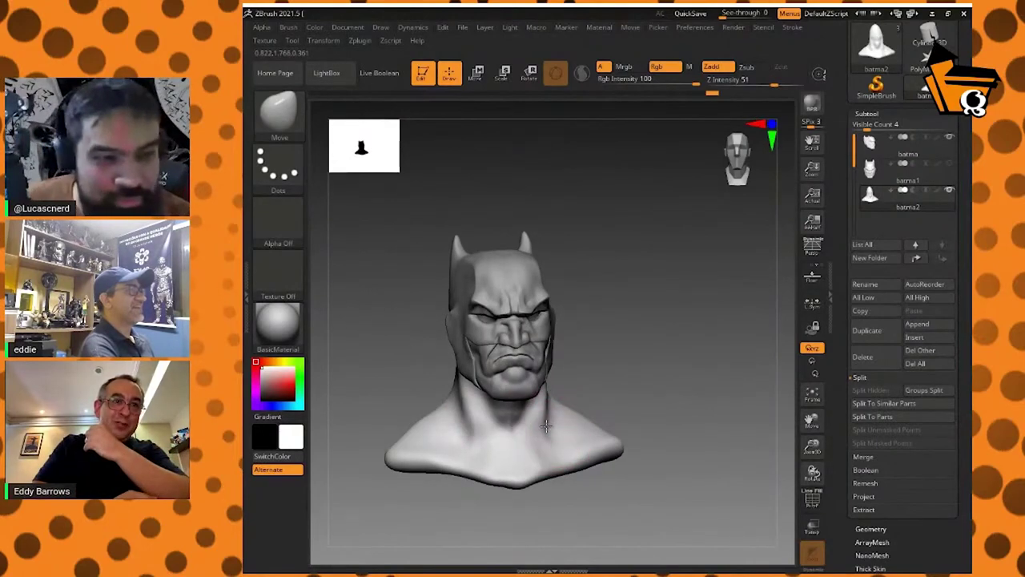
right_click_drag(567, 425, 574, 439)
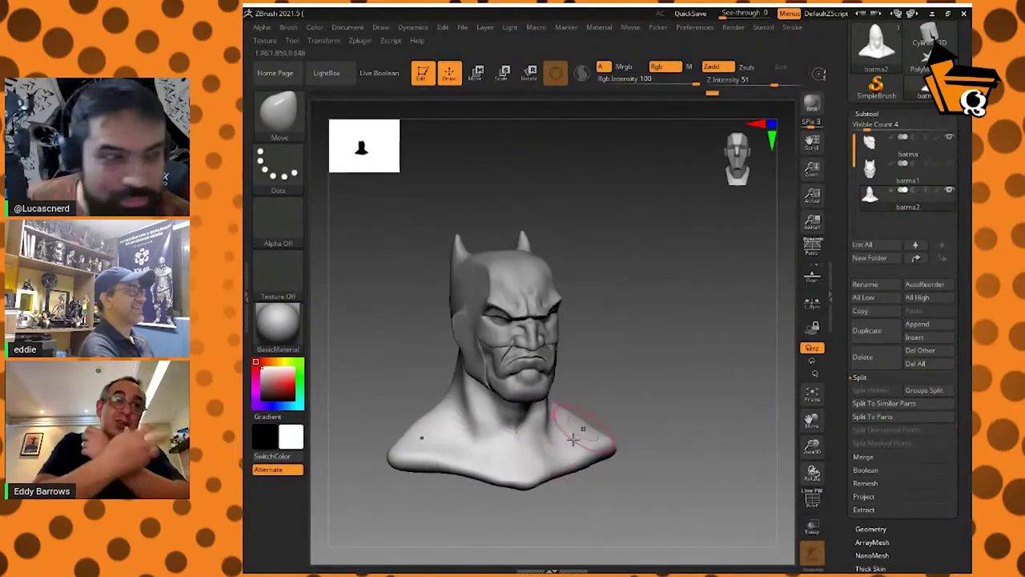
Step: Adjust the chest and the outer shoulder contours along the bust's lower edge with the Move brush
left_click_drag(563, 455, 567, 442)
right_click_drag(580, 417, 605, 401)
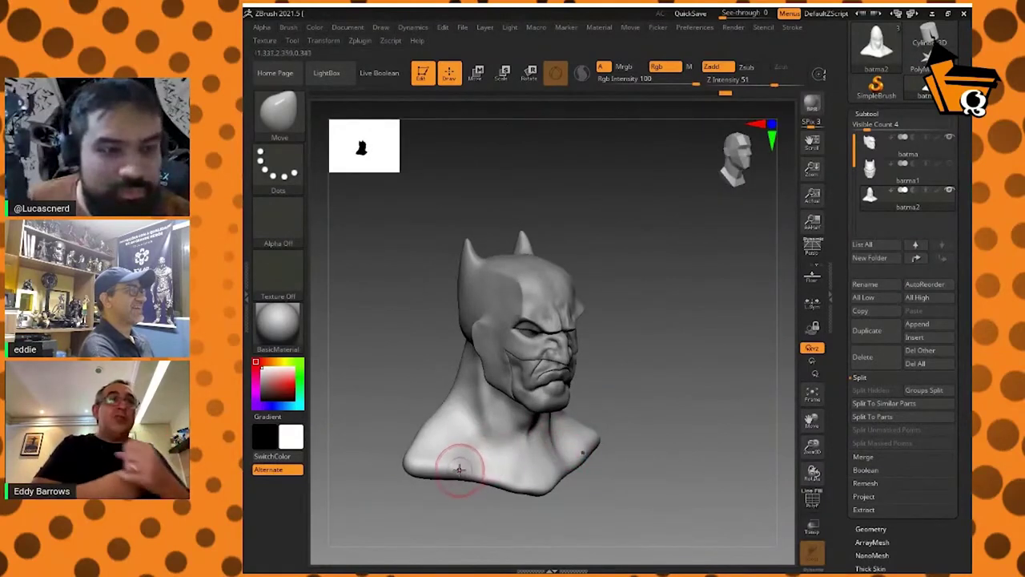
right_click_drag(458, 465, 592, 423)
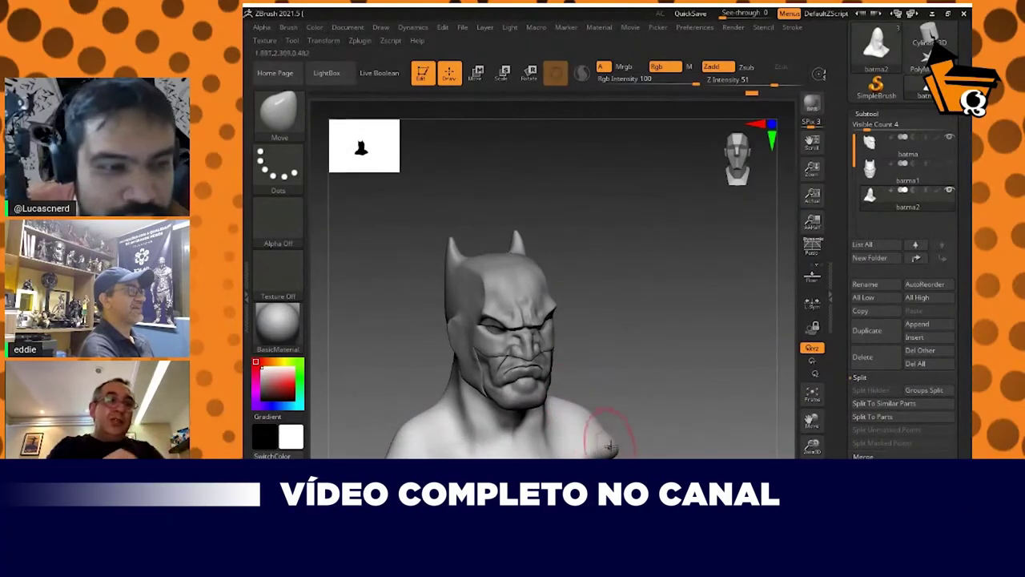
left_click_drag(702, 442, 670, 447)
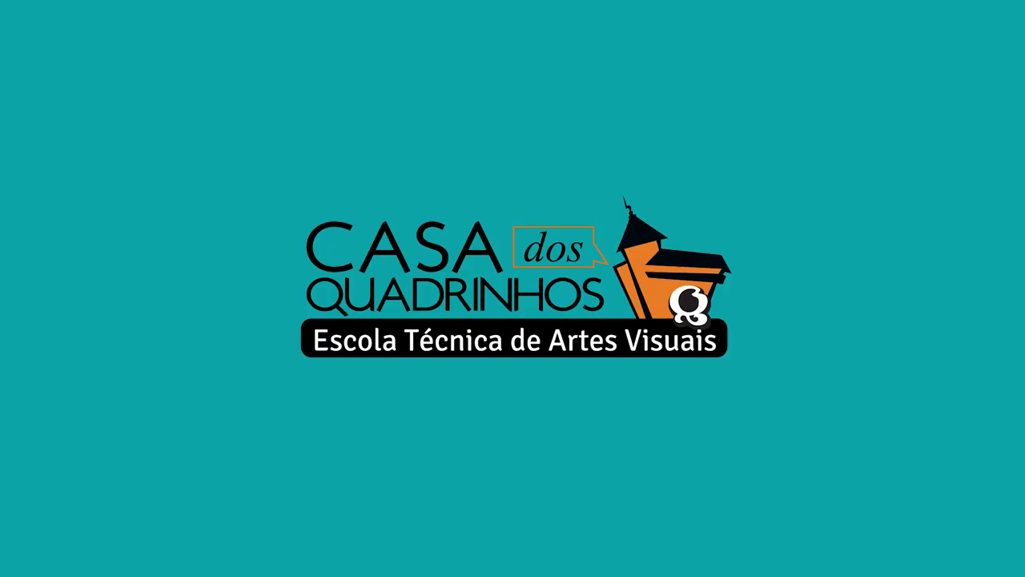